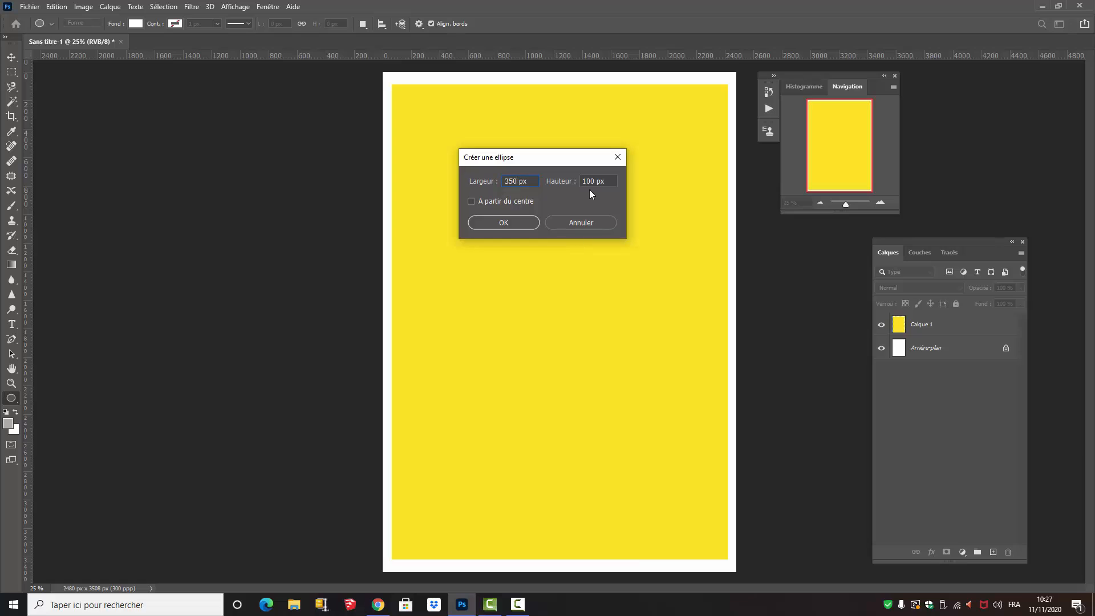
- Create a 350 × 350 px circle and move it into the page's top-left corner at X 0, Y 0
{"action": "left_click_drag", "start_coordinate": [595, 181], "coordinate": [571, 186]}
{"action": "type", "text": "350"}
{"action": "left_click", "coordinate": [508, 224]}
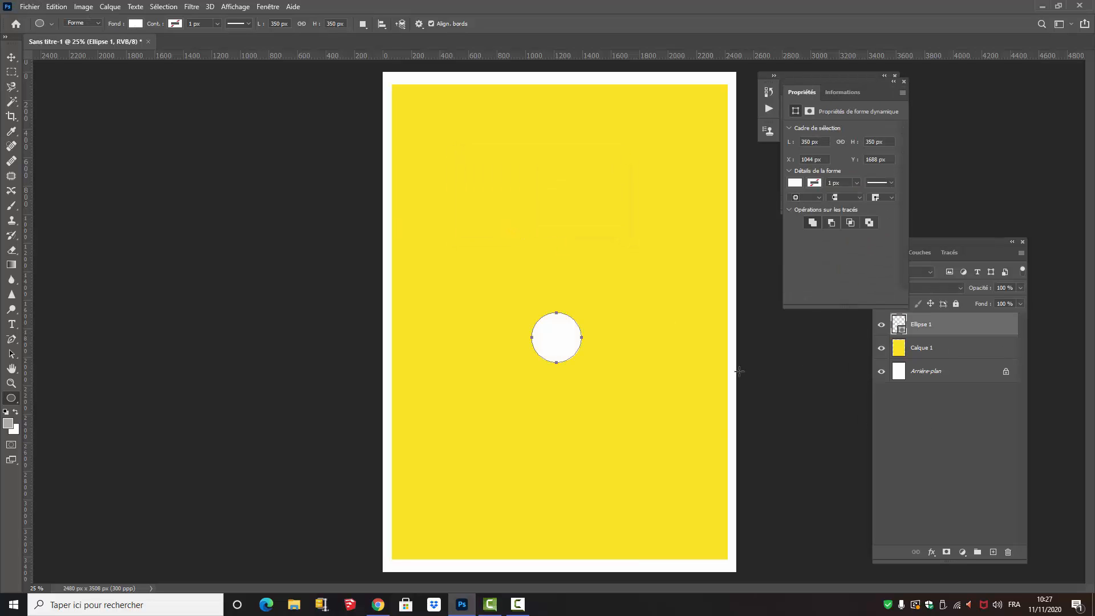
{"action": "left_click", "coordinate": [12, 57]}
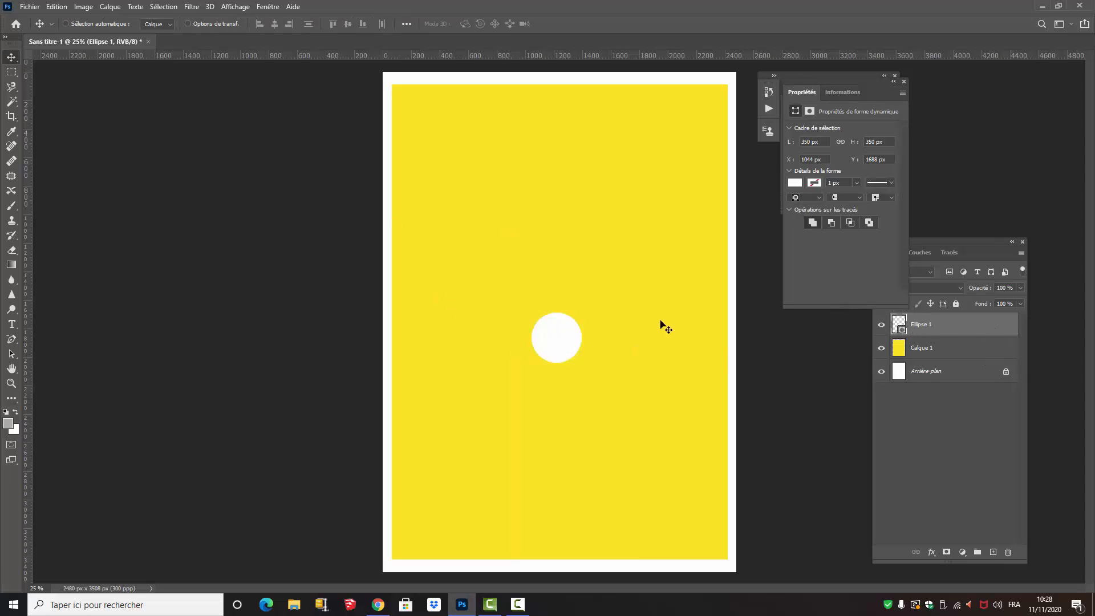
{"action": "left_click_drag", "start_coordinate": [558, 339], "coordinate": [406, 101]}
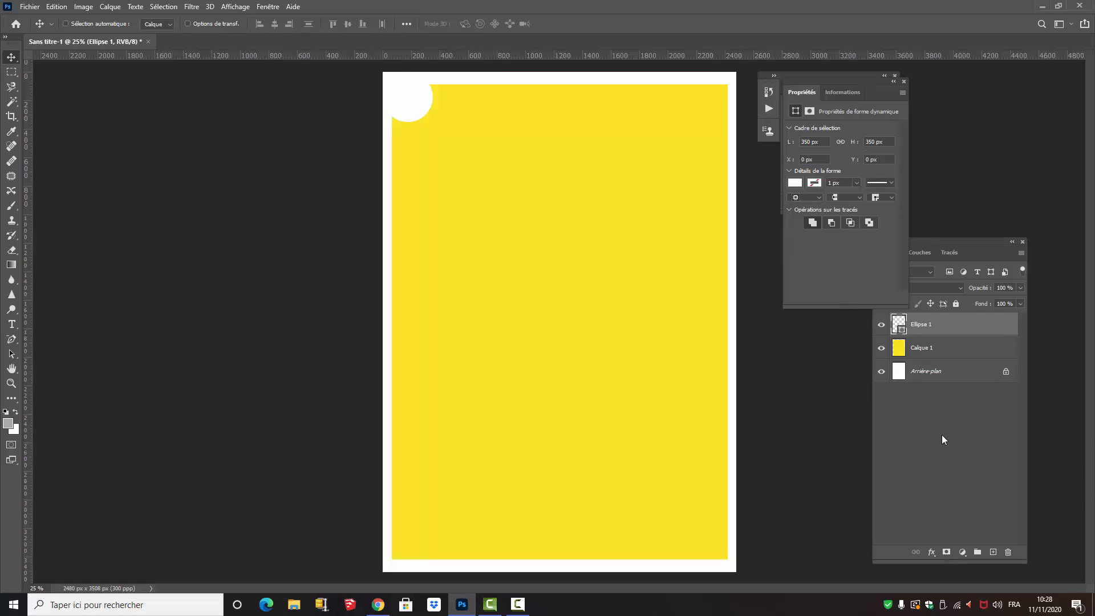
- Duplicate the Ellipse 1 circle layer
{"action": "left_click", "coordinate": [957, 327]}
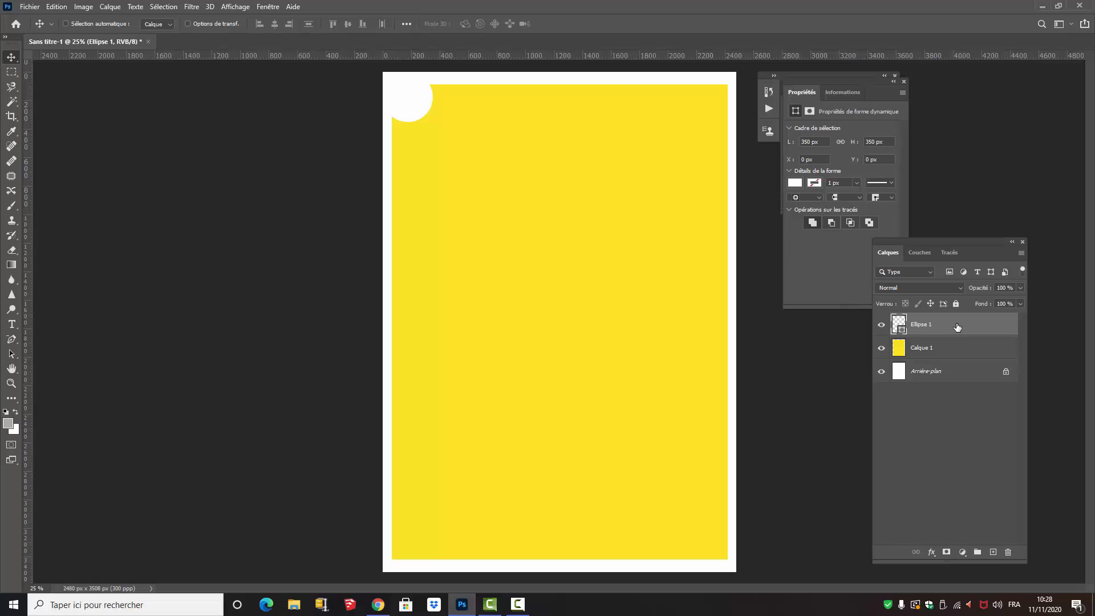
{"action": "right_click", "coordinate": [954, 333]}
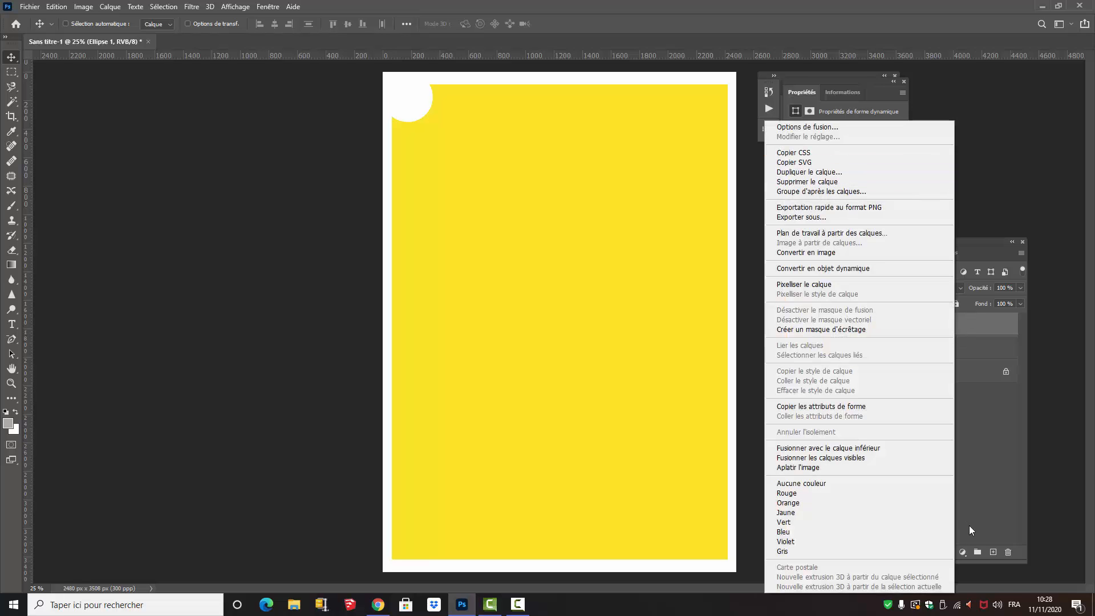
{"action": "left_click", "coordinate": [1071, 402]}
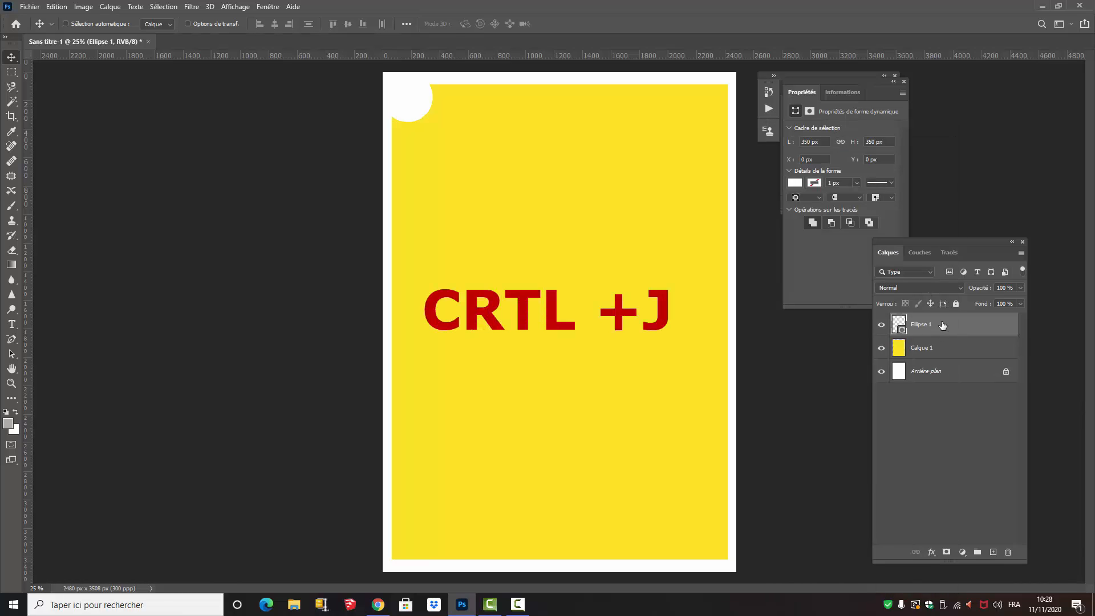
{"action": "key", "text": "ctrl+j"}
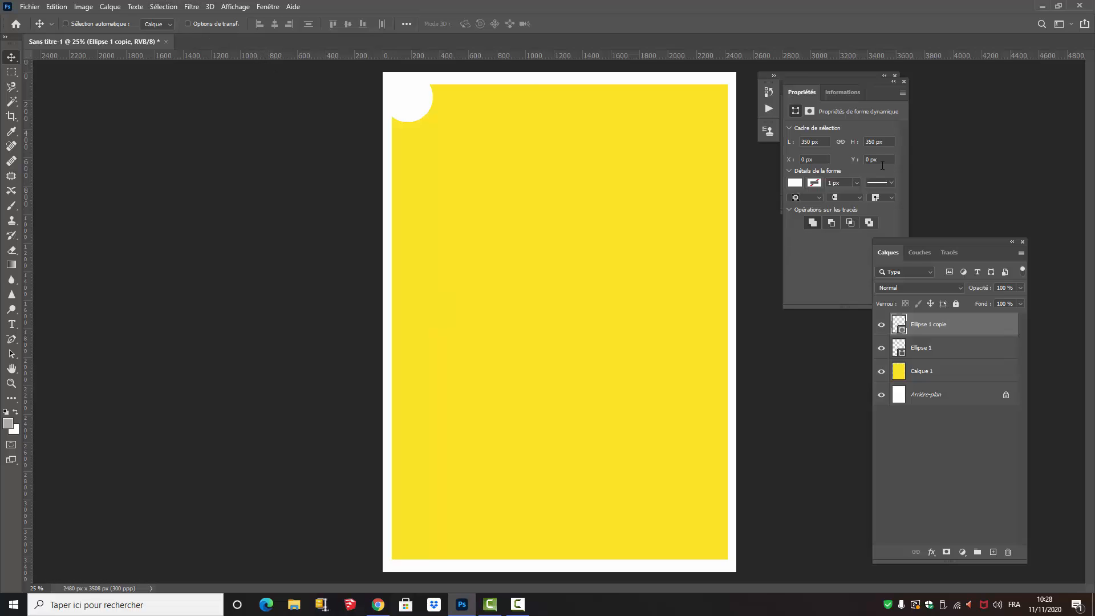
- Switch the display of extras off and back on
{"action": "left_click", "coordinate": [231, 7]}
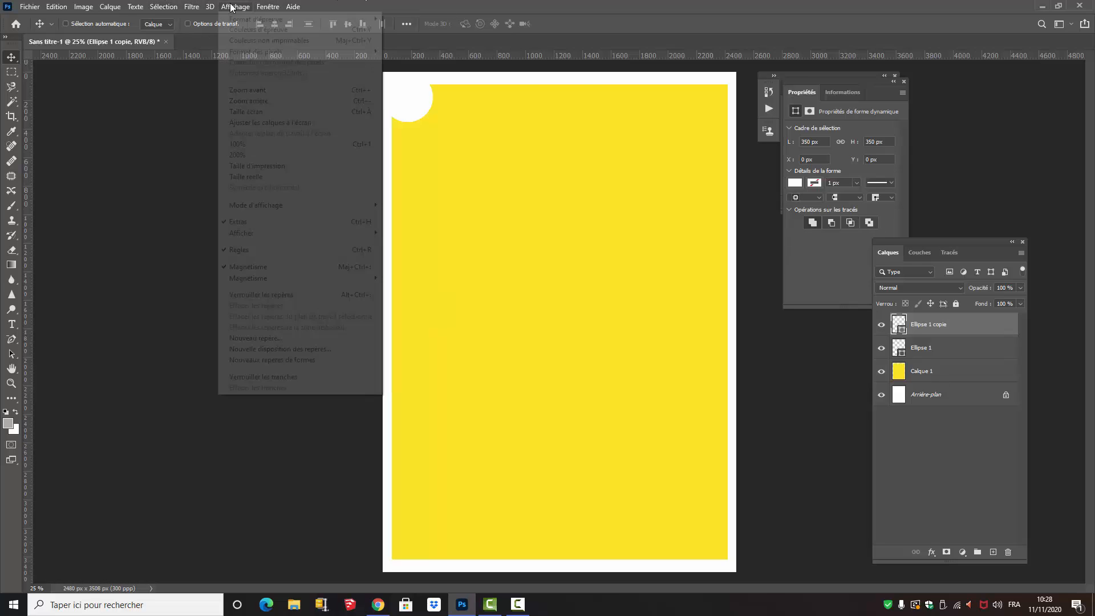
{"action": "left_click", "coordinate": [229, 221]}
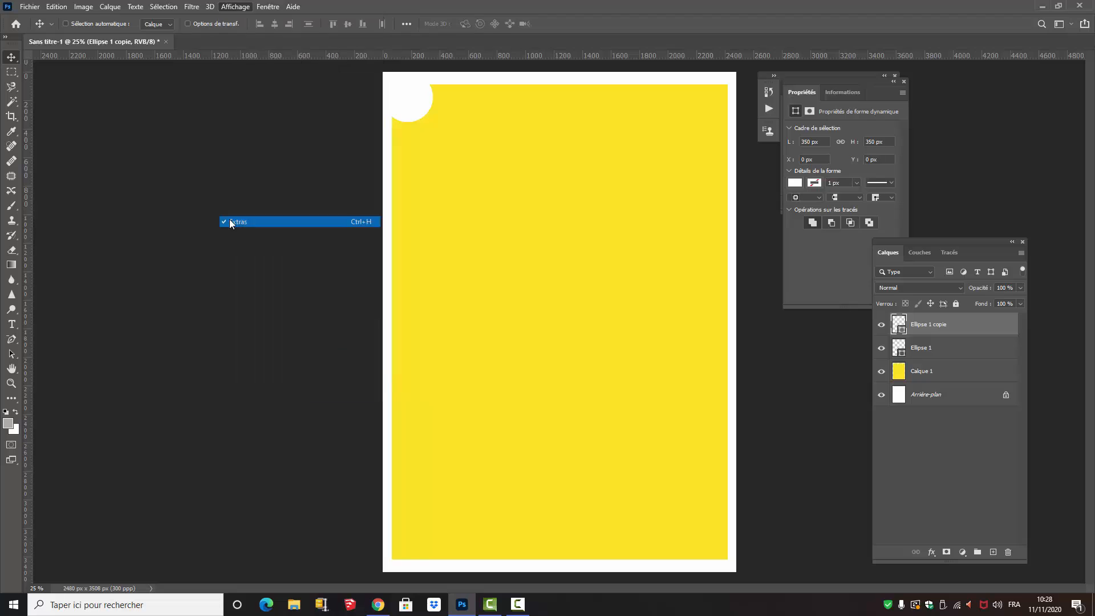
{"action": "left_click", "coordinate": [234, 7]}
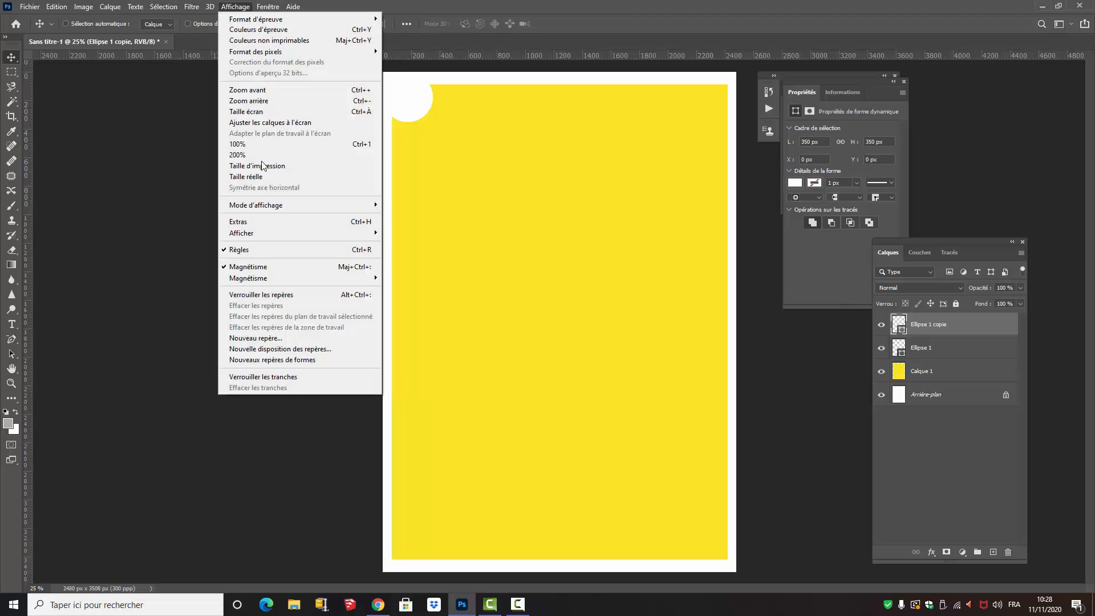
{"action": "left_click", "coordinate": [234, 223]}
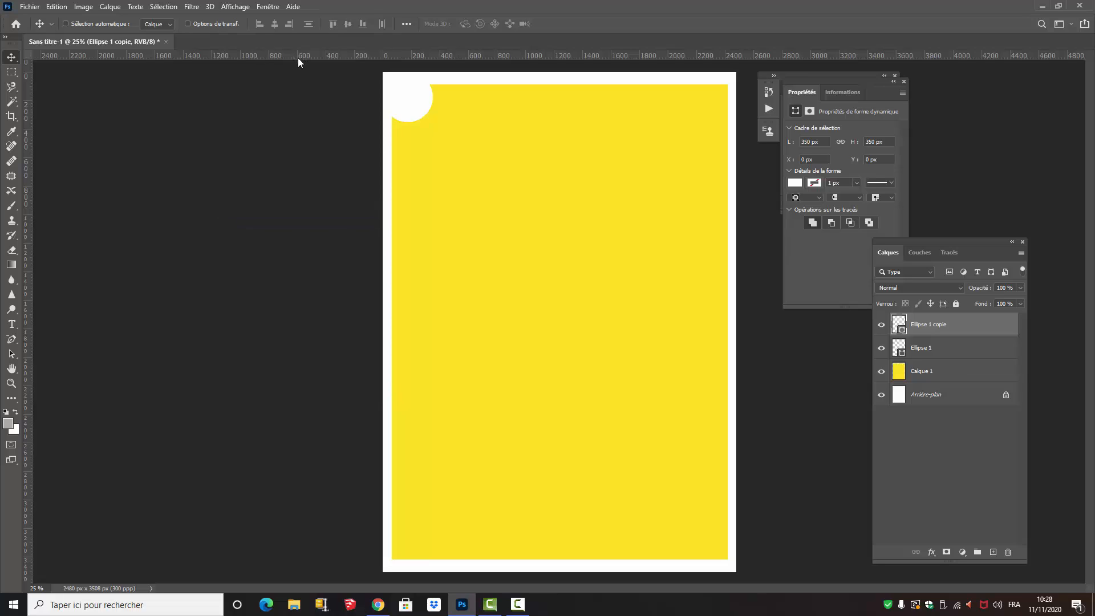
- Place a horizontal guide along the circle's bottom edge and a vertical guide along its right edge at X 350 px
{"action": "left_click_drag", "start_coordinate": [297, 57], "coordinate": [300, 72]}
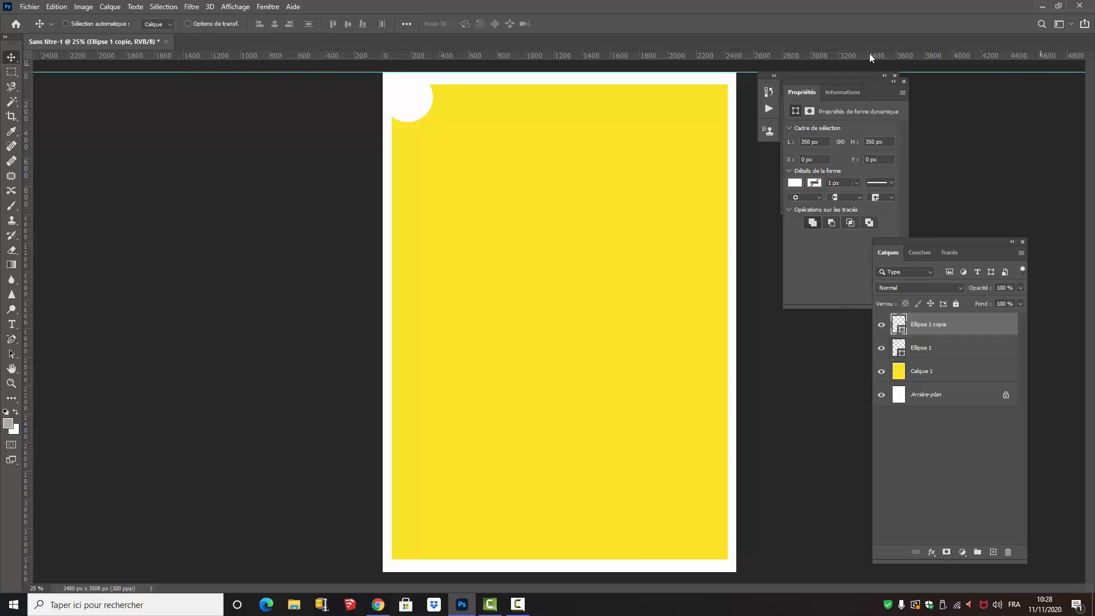
{"action": "left_click_drag", "start_coordinate": [251, 71], "coordinate": [254, 122]}
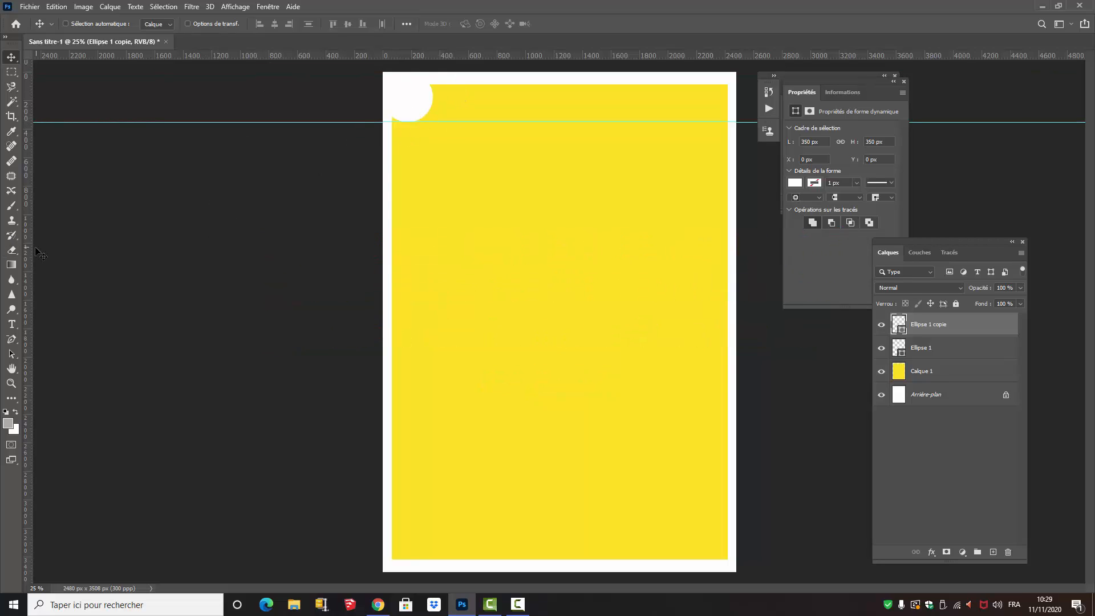
{"action": "left_click_drag", "start_coordinate": [32, 247], "coordinate": [435, 242]}
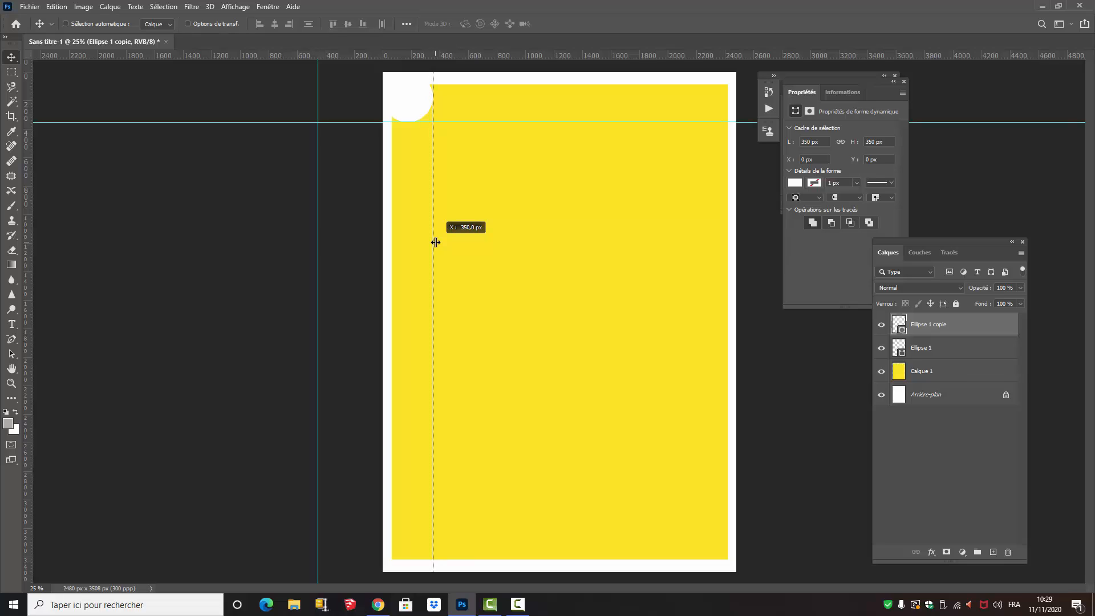
{"action": "left_click_drag", "start_coordinate": [435, 243], "coordinate": [435, 242]}
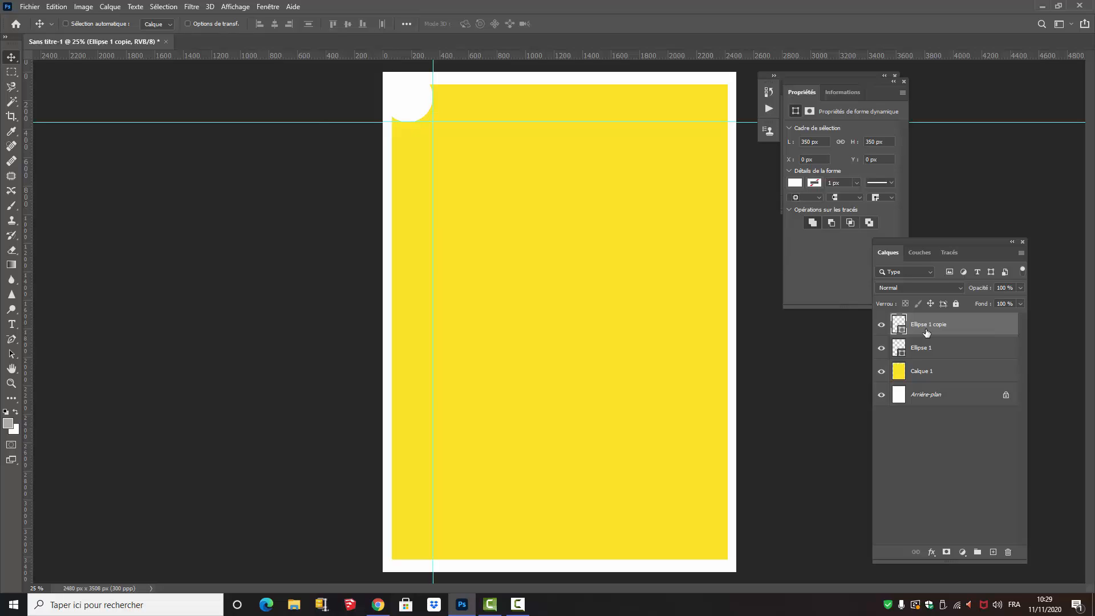
- Move the duplicate circle into the page's top-right corner at X 2130 px and merge both circle shapes into one layer
{"action": "left_click", "coordinate": [66, 24]}
{"action": "left_click_drag", "start_coordinate": [433, 104], "coordinate": [716, 102]}
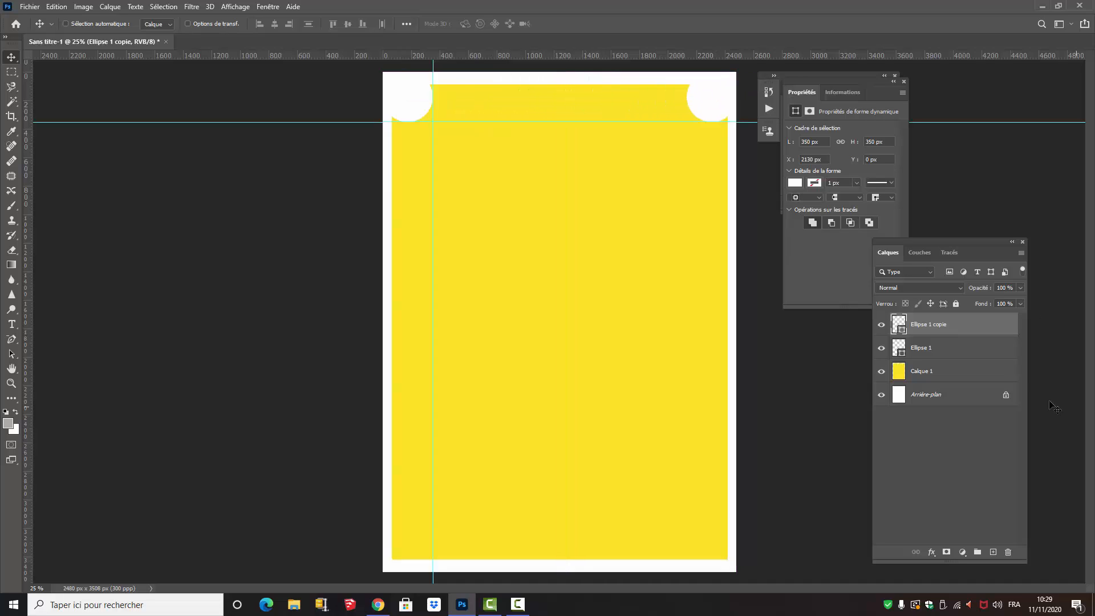
{"action": "left_click", "coordinate": [943, 352]}
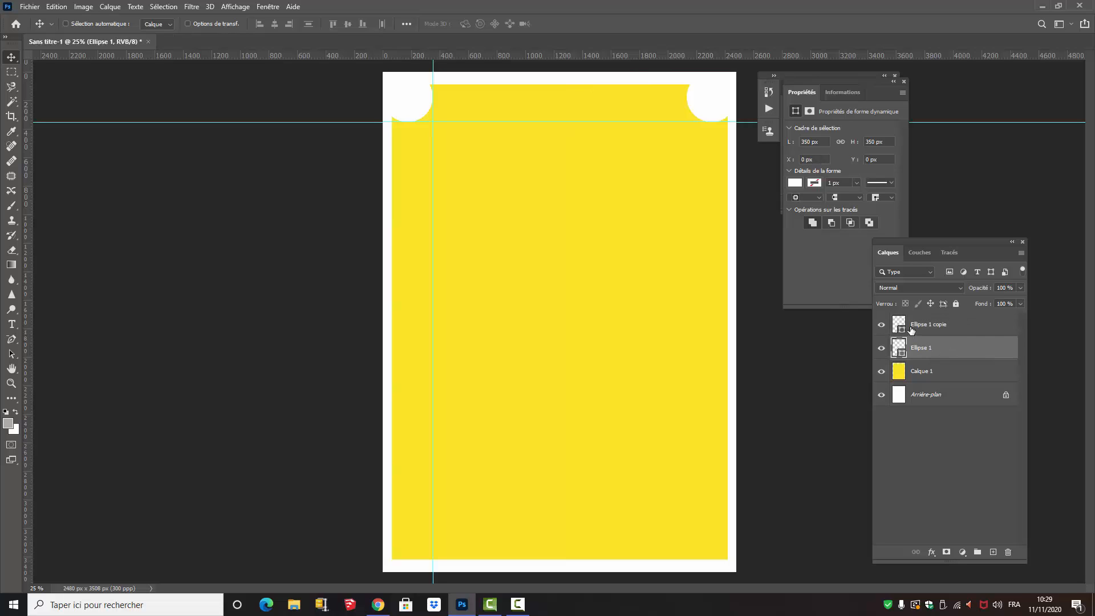
{"action": "left_click", "coordinate": [948, 325], "text": "shift"}
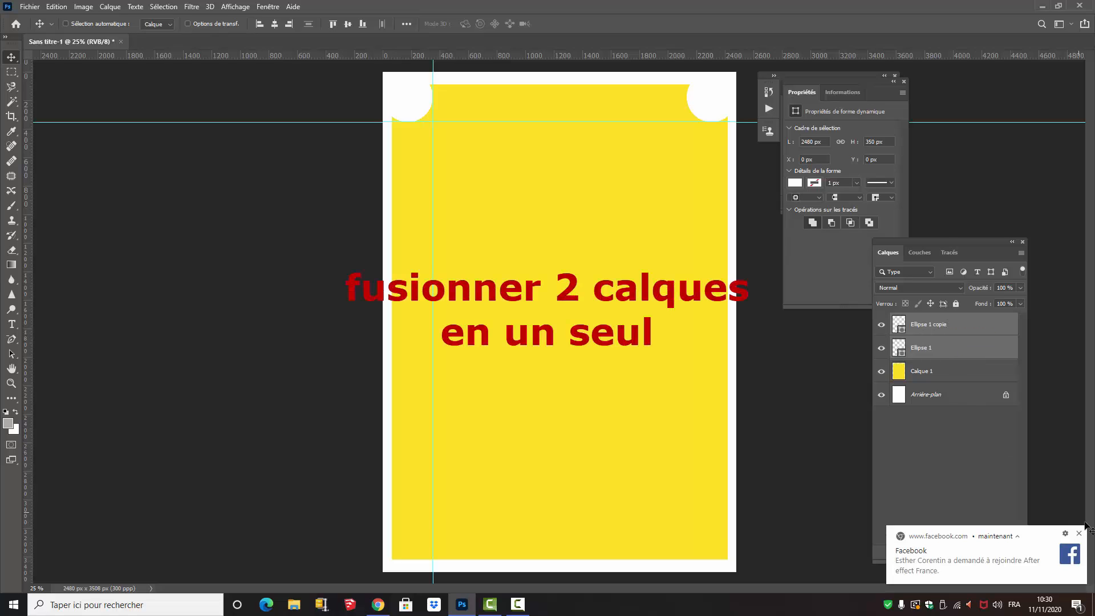
{"action": "right_click", "coordinate": [947, 325]}
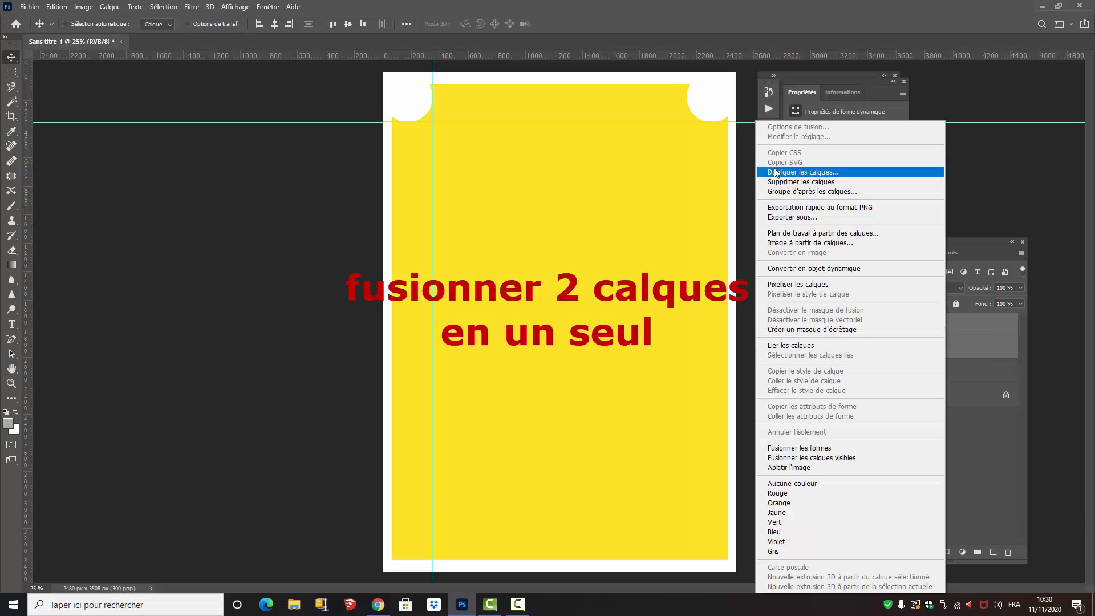
{"action": "left_click", "coordinate": [798, 448]}
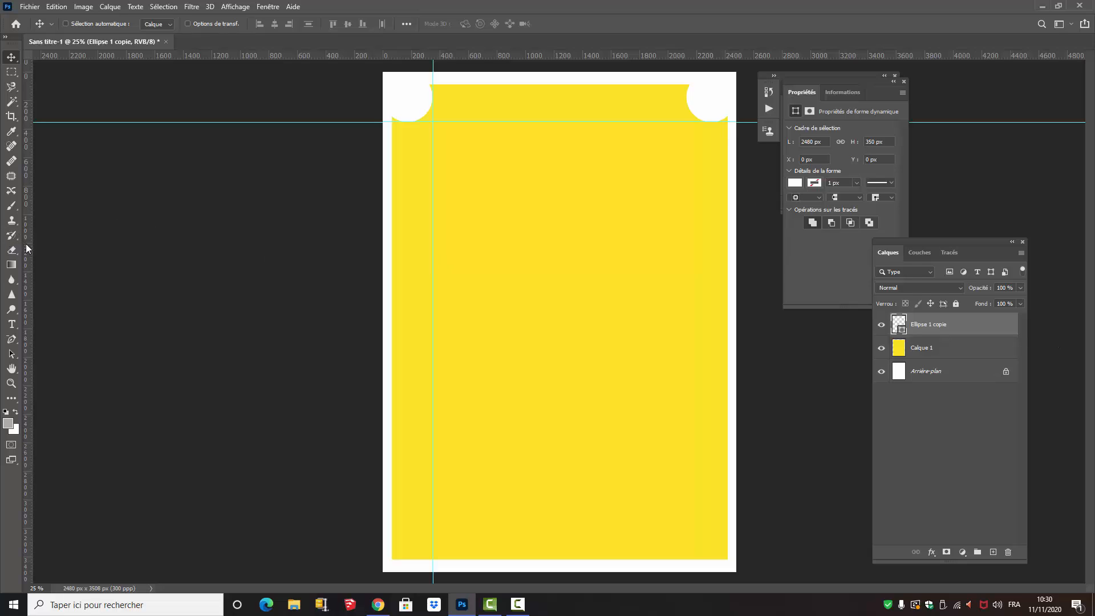
- Place a second vertical guide along the left edge of the top-right circle
{"action": "left_click_drag", "start_coordinate": [27, 249], "coordinate": [161, 259]}
{"action": "left_click_drag", "start_coordinate": [163, 301], "coordinate": [684, 302]}
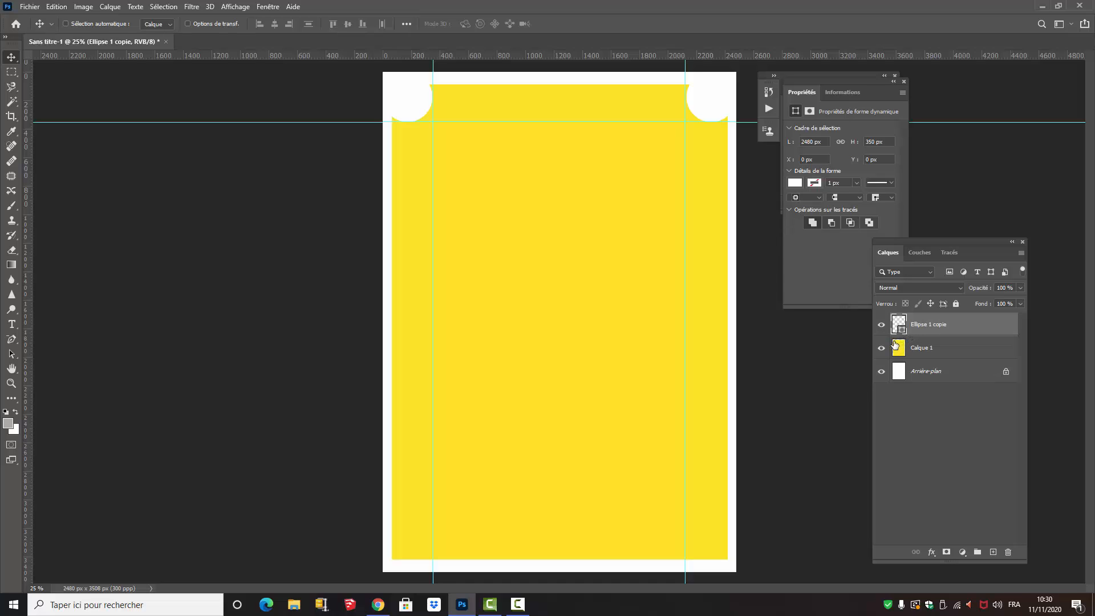
- Duplicate the merged circle layer and move the copy straight down to the page's bottom corners at Y 3158 px
{"action": "key", "text": "ctrl"}
{"action": "key", "text": "ctrl+j"}
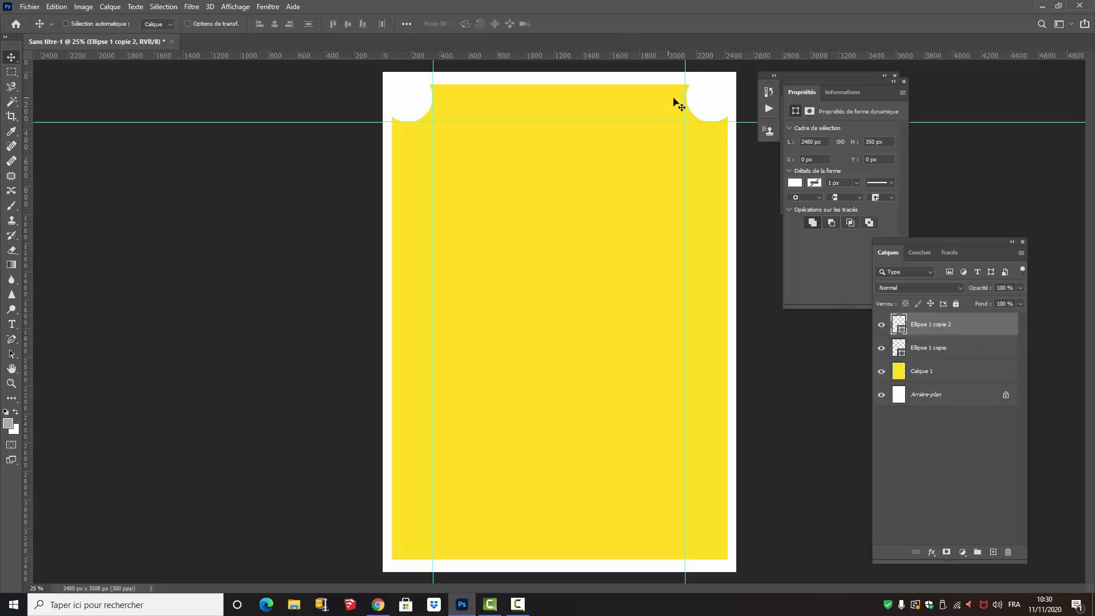
{"action": "left_click_drag", "start_coordinate": [704, 117], "coordinate": [706, 562]}
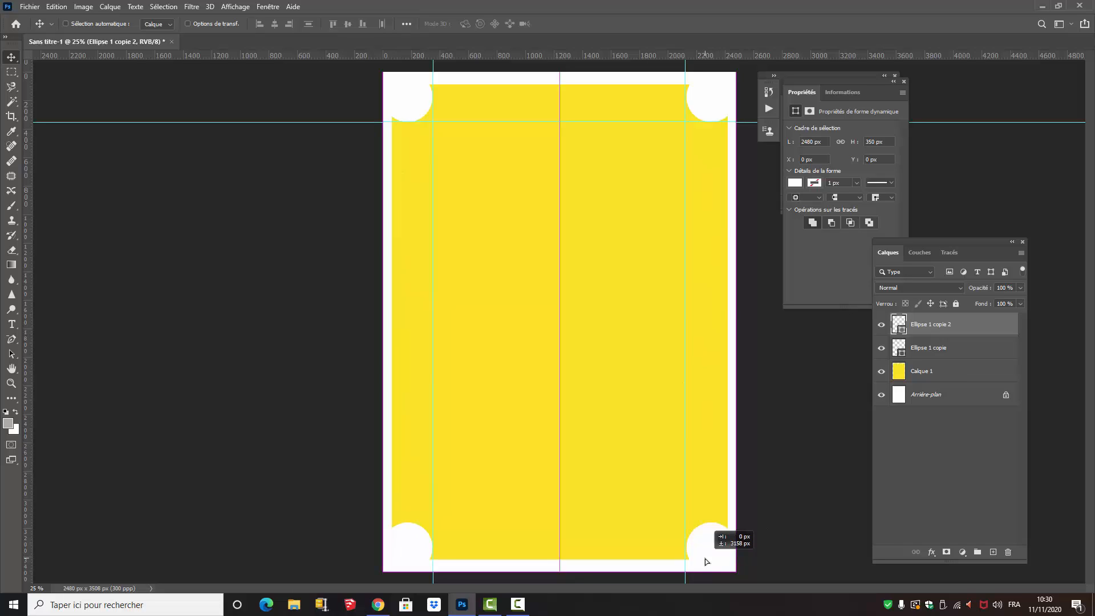
{"action": "left_click_drag", "start_coordinate": [706, 562], "coordinate": [705, 561]}
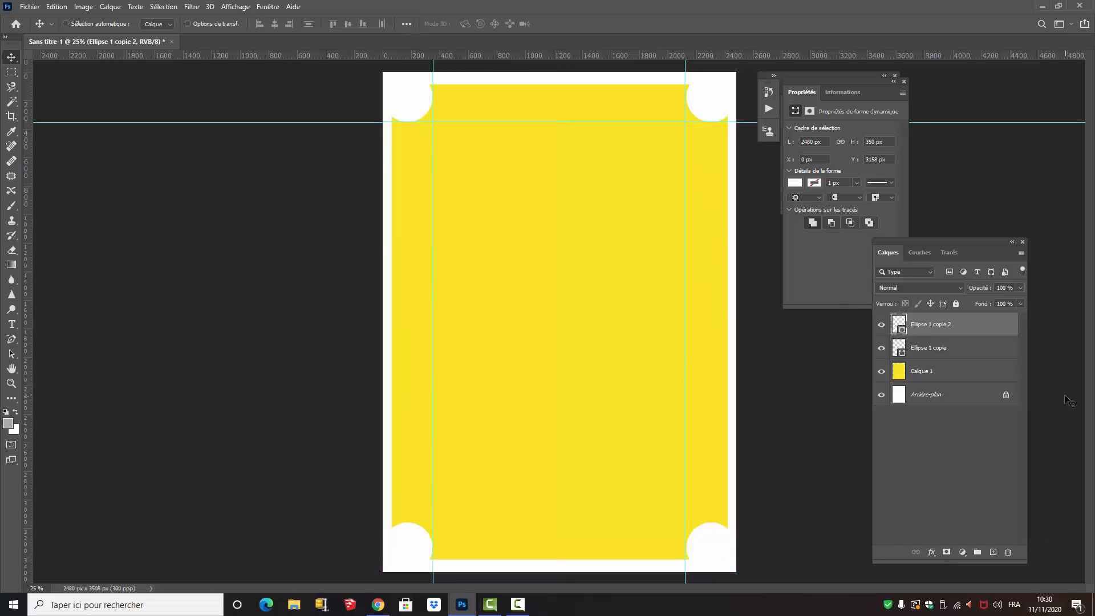
{"action": "left_click", "coordinate": [939, 353]}
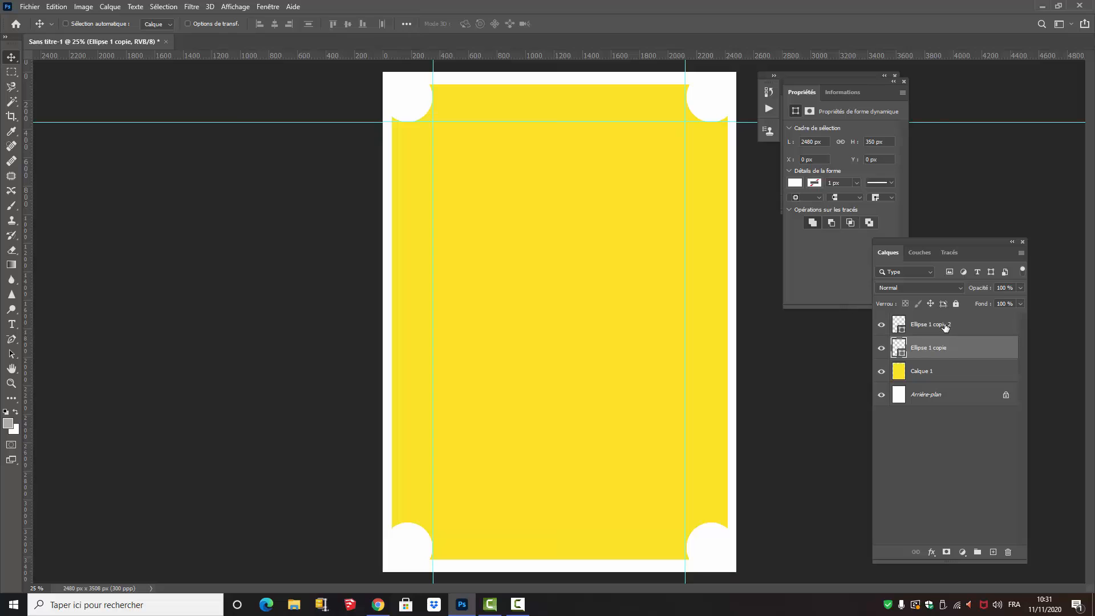
{"action": "left_click", "coordinate": [942, 326]}
{"action": "right_click", "coordinate": [943, 328]}
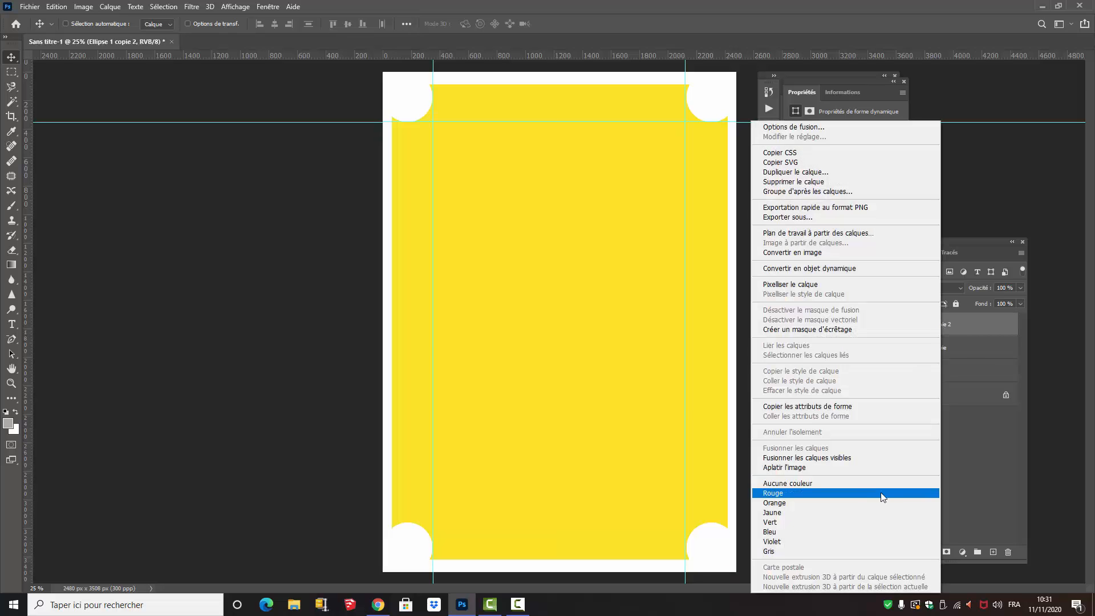
{"action": "left_click", "coordinate": [966, 443]}
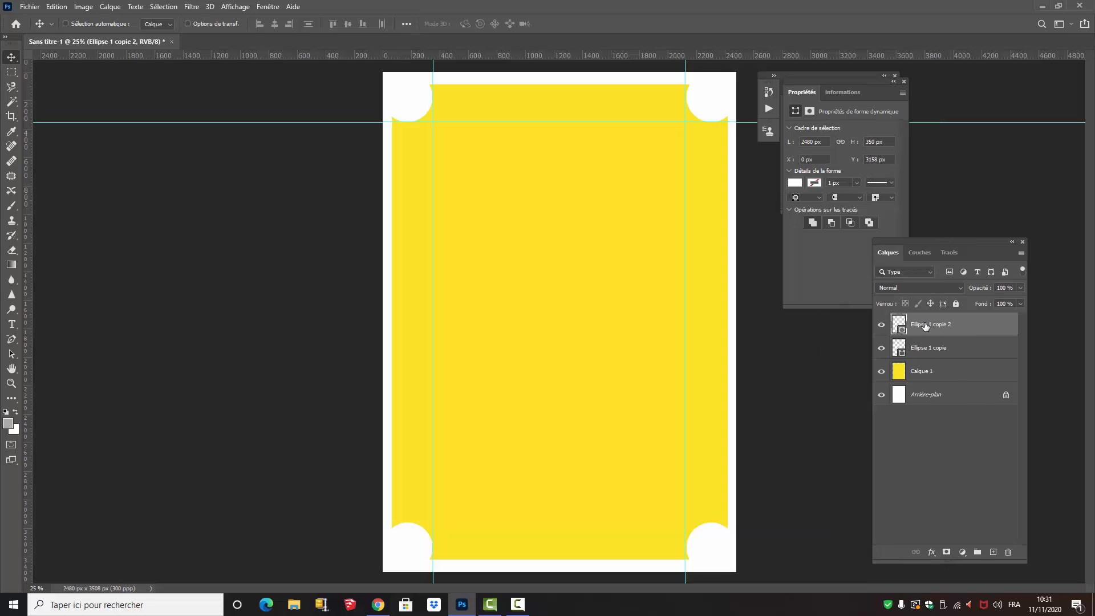
- Hide Calque 1 and the background layer, and merge the visible circle layers into one
{"action": "left_click", "coordinate": [881, 372]}
{"action": "left_click", "coordinate": [881, 395]}
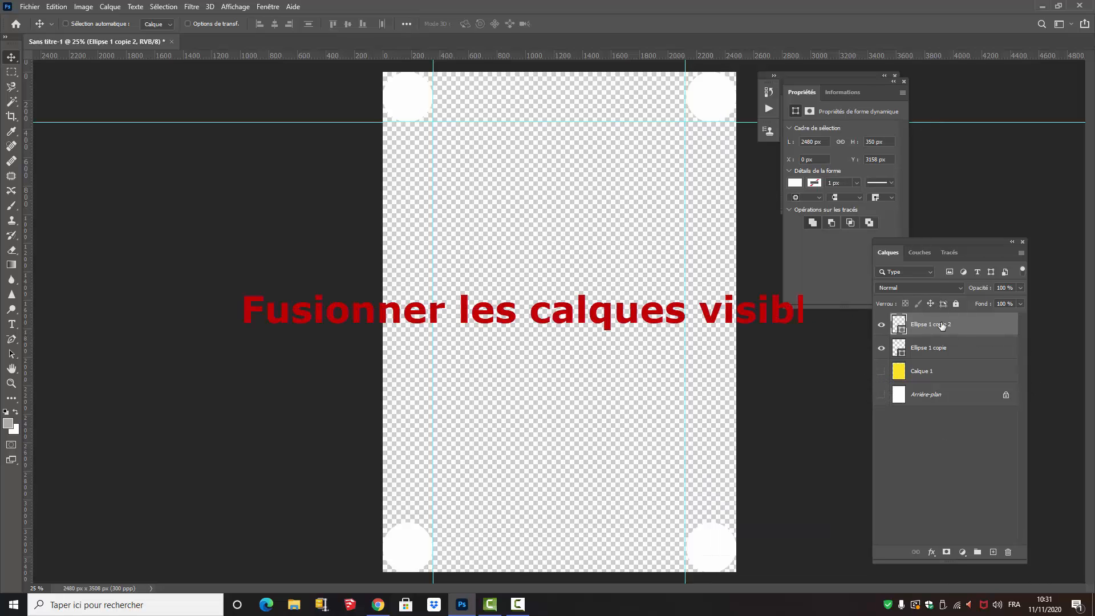
{"action": "right_click", "coordinate": [941, 326]}
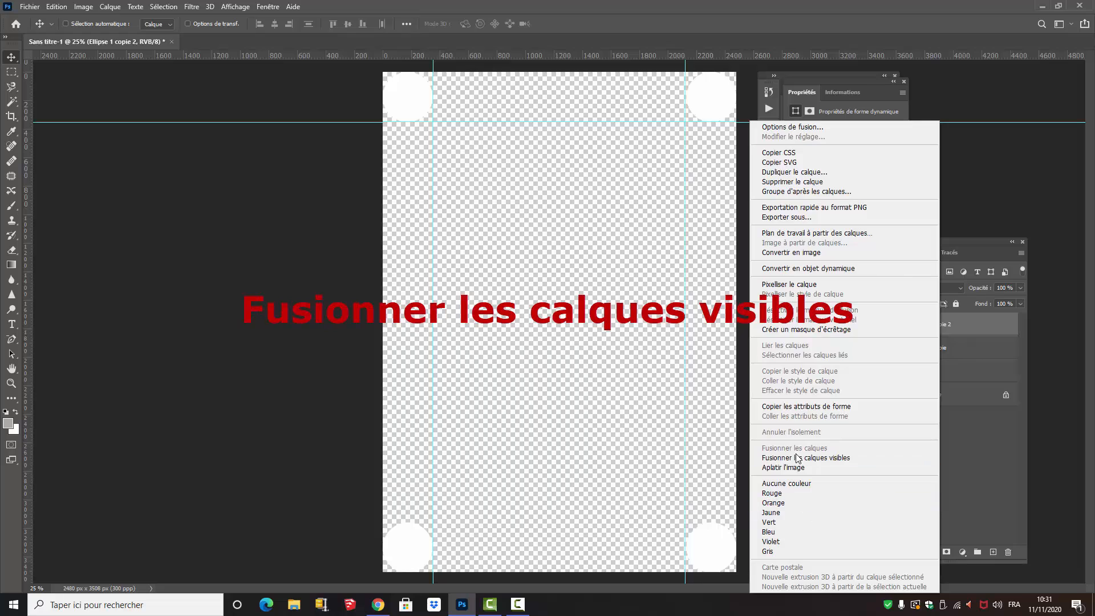
{"action": "left_click", "coordinate": [798, 458]}
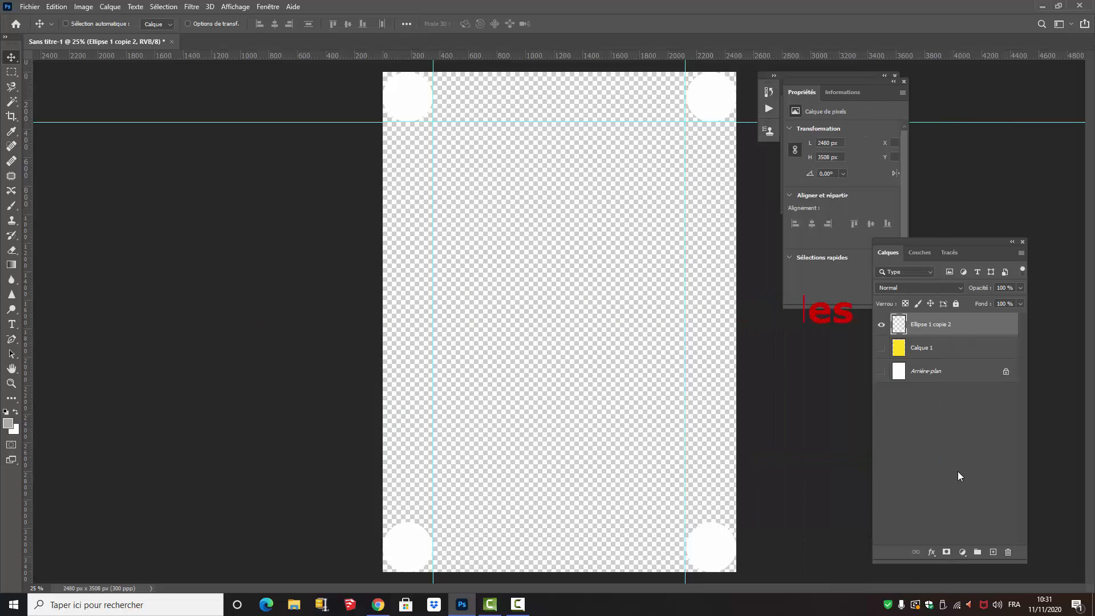
- Make Calque 1 and the background layer visible again
{"action": "left_click", "coordinate": [882, 348]}
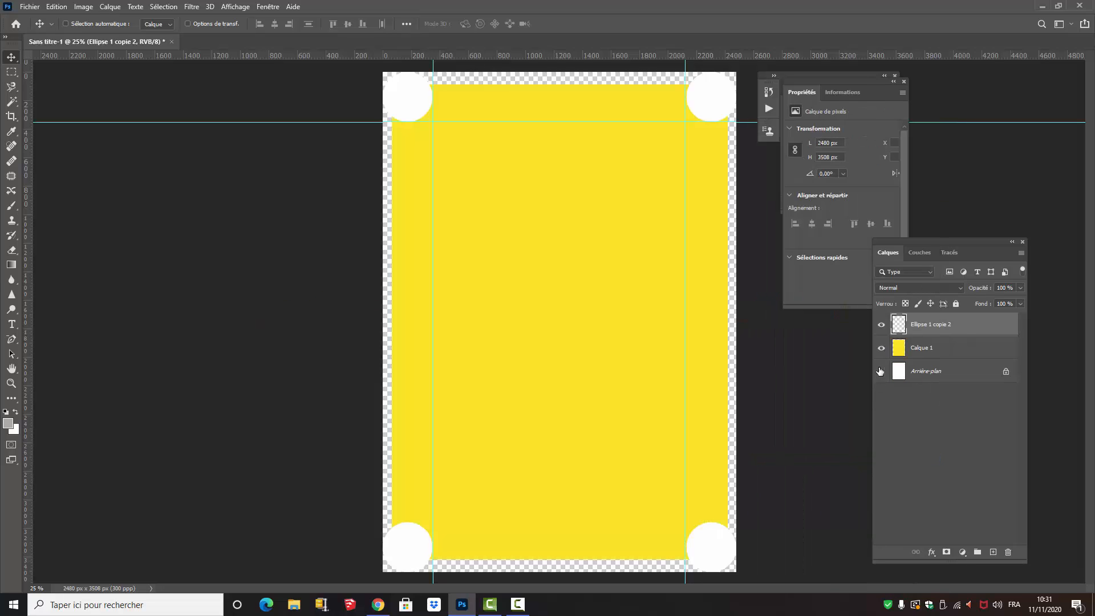
{"action": "left_click", "coordinate": [881, 371]}
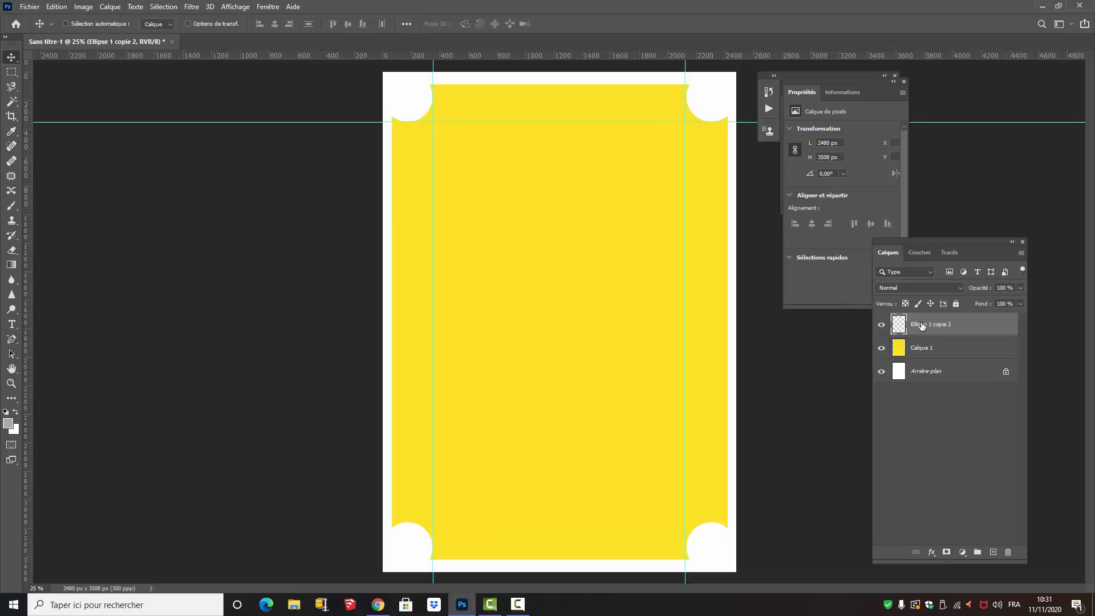
- Select the top-left circle with the Magic Wand and clear the selection
{"action": "left_click", "coordinate": [11, 103]}
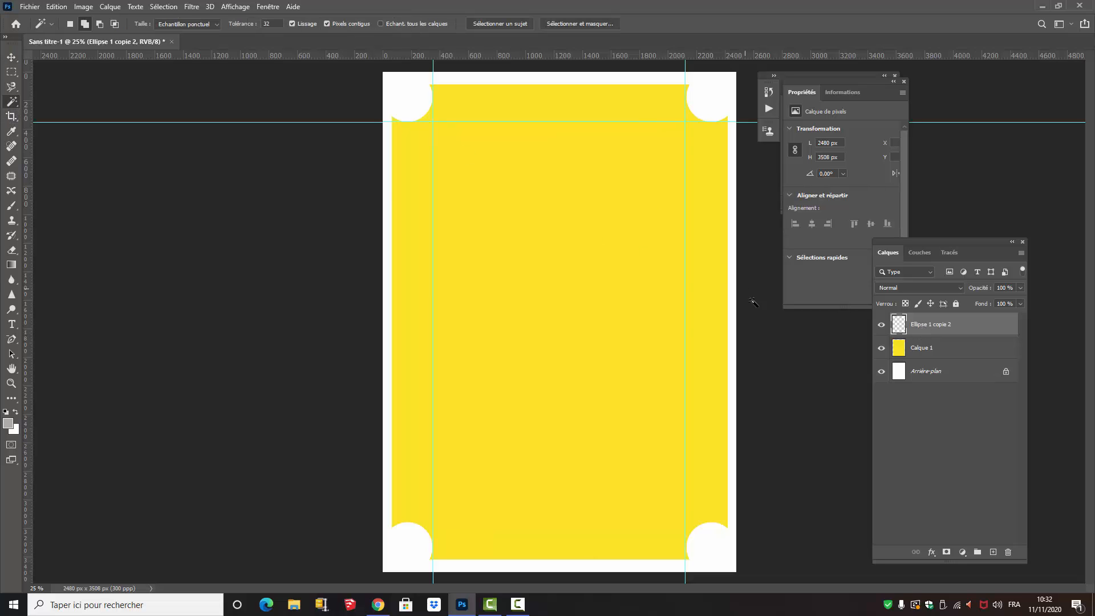
{"action": "left_click", "coordinate": [414, 108]}
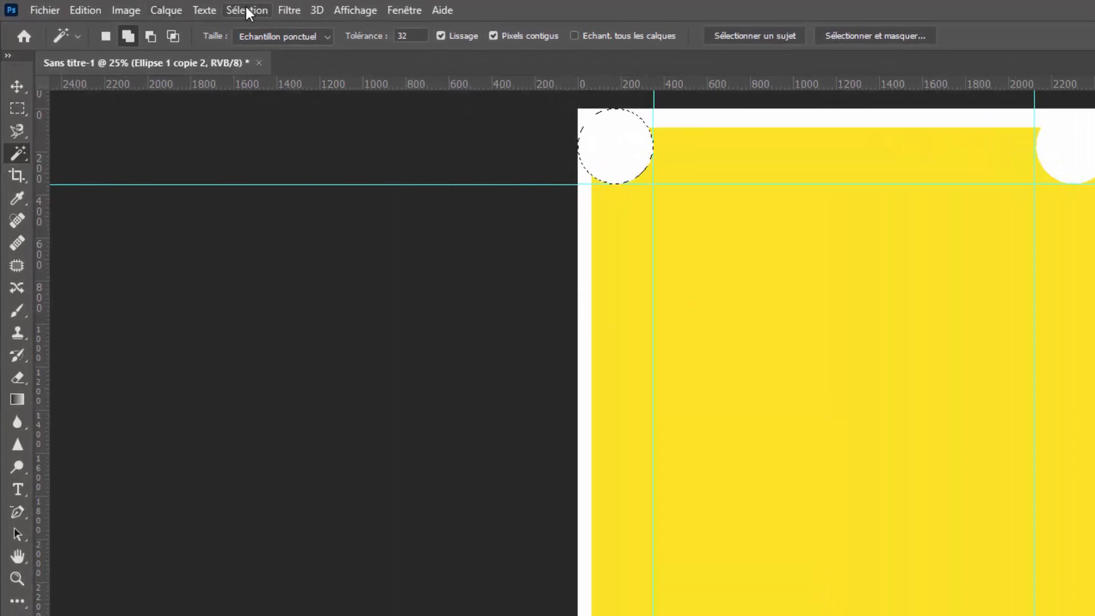
{"action": "left_click", "coordinate": [246, 11]}
{"action": "left_click", "coordinate": [259, 43]}
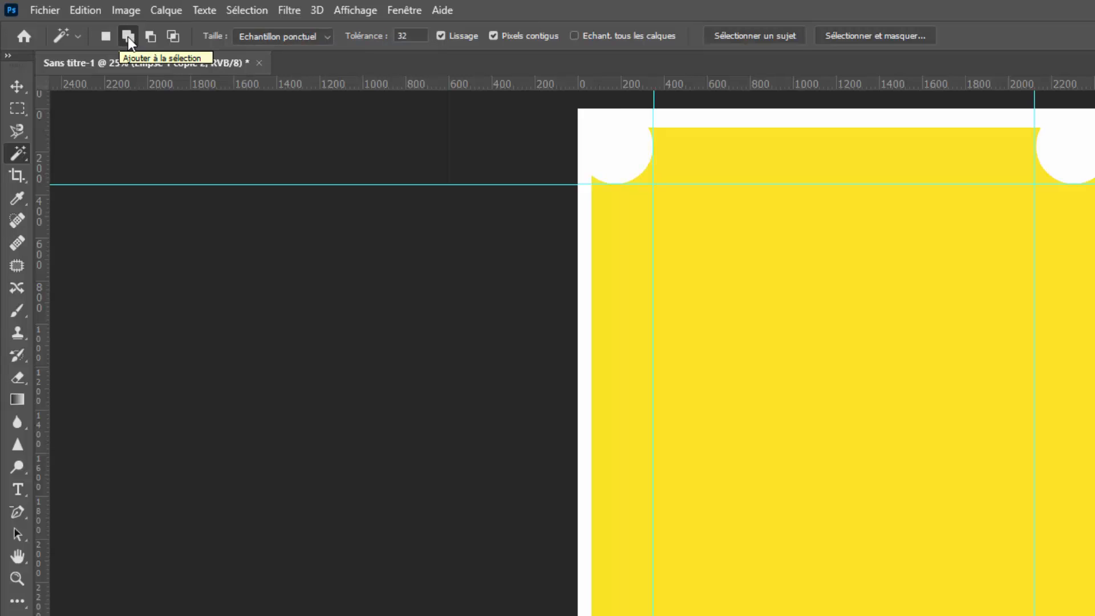
- Select all four corner circles on the merged circle layer with the Magic Wand set to add to the selection
{"action": "left_click", "coordinate": [127, 37]}
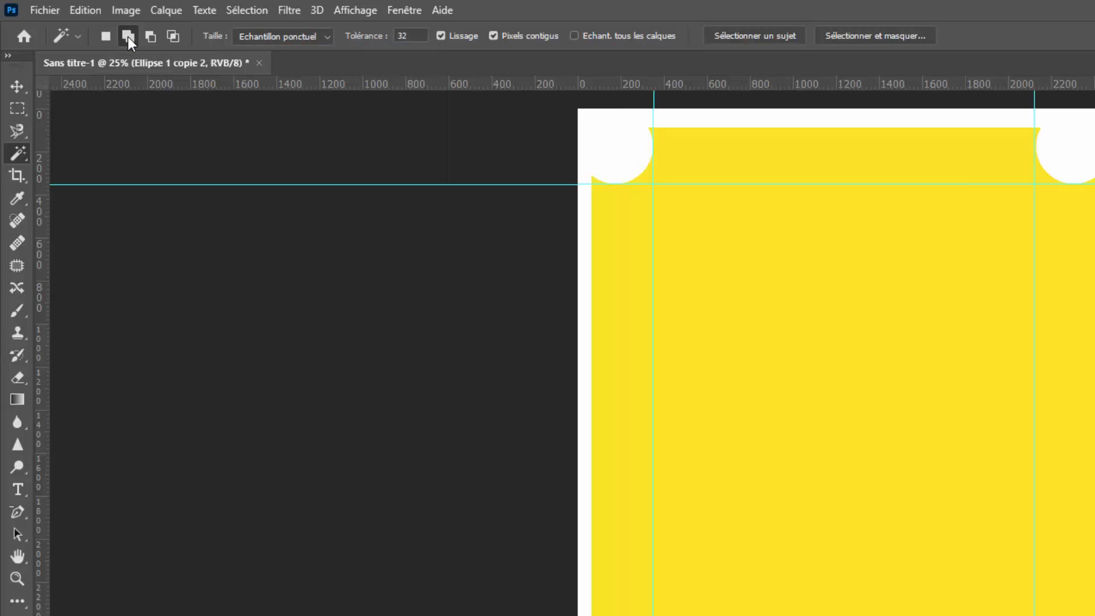
{"action": "left_click", "coordinate": [645, 157]}
{"action": "left_click", "coordinate": [1049, 169]}
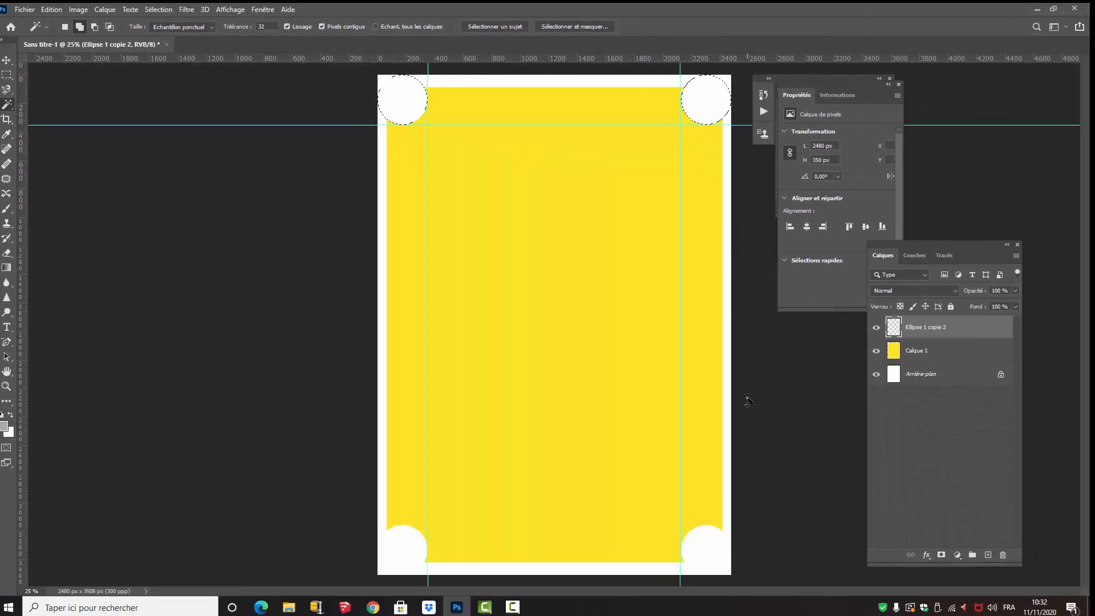
{"action": "left_click", "coordinate": [710, 560]}
{"action": "left_click", "coordinate": [404, 552]}
- Erase the four selected circle areas from Calque 1 with the Ellipse 1 copie 2 layer hidden, and clear the selection
{"action": "left_click", "coordinate": [925, 354]}
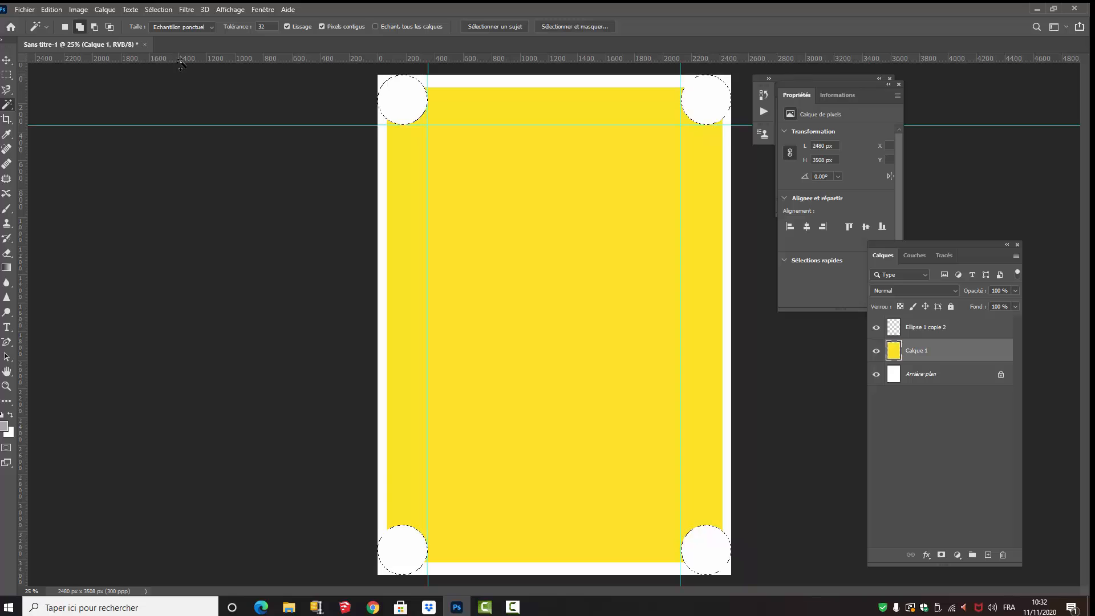
{"action": "left_click", "coordinate": [52, 9]}
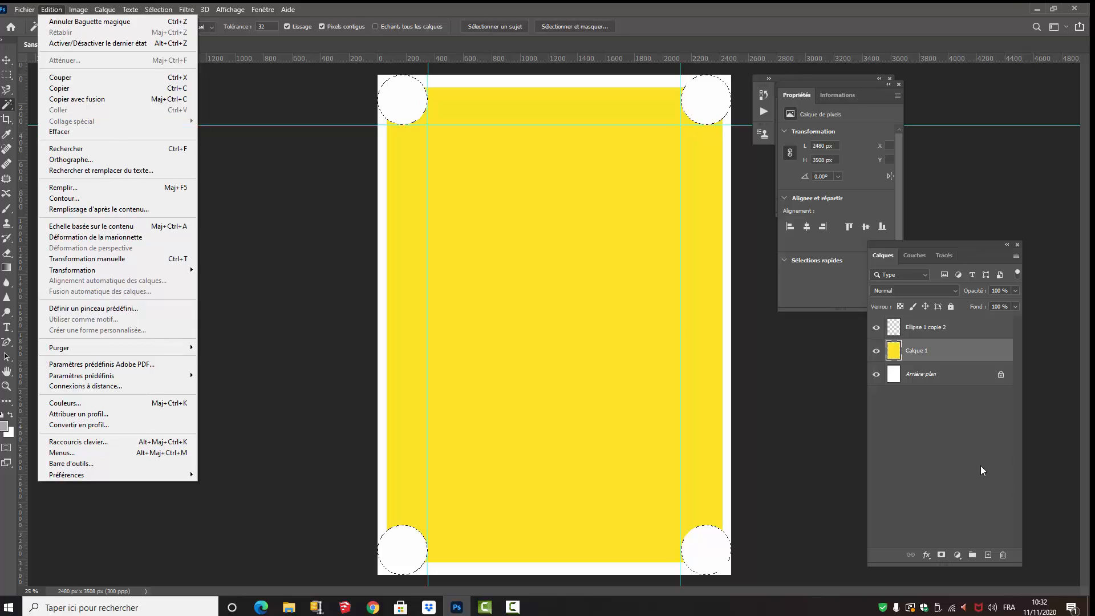
{"action": "left_click", "coordinate": [877, 334]}
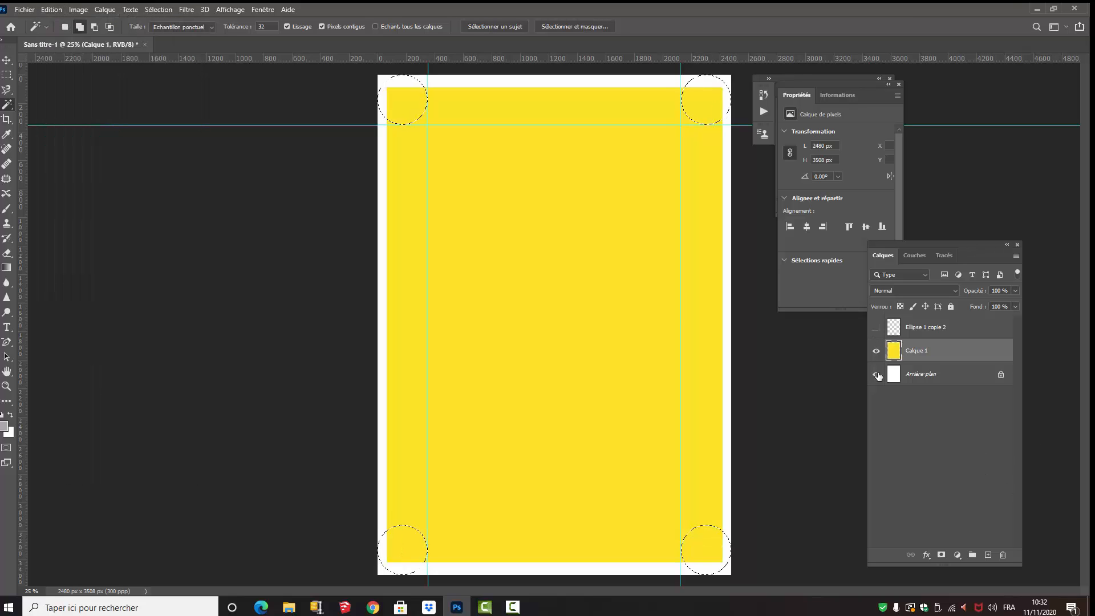
{"action": "left_click", "coordinate": [876, 327]}
{"action": "left_click", "coordinate": [159, 10]}
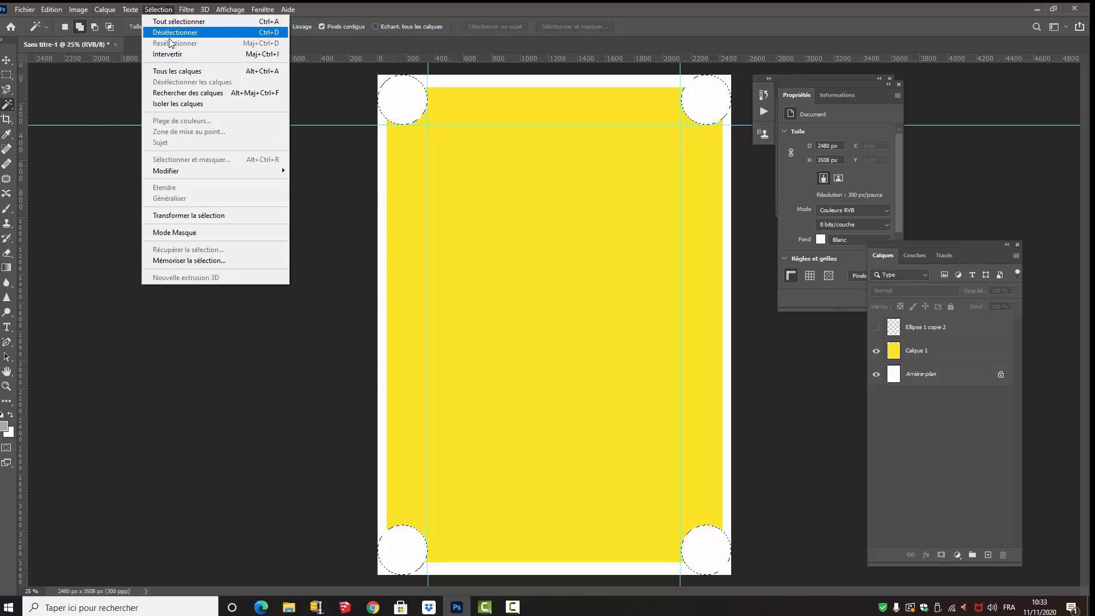
{"action": "left_click", "coordinate": [162, 32]}
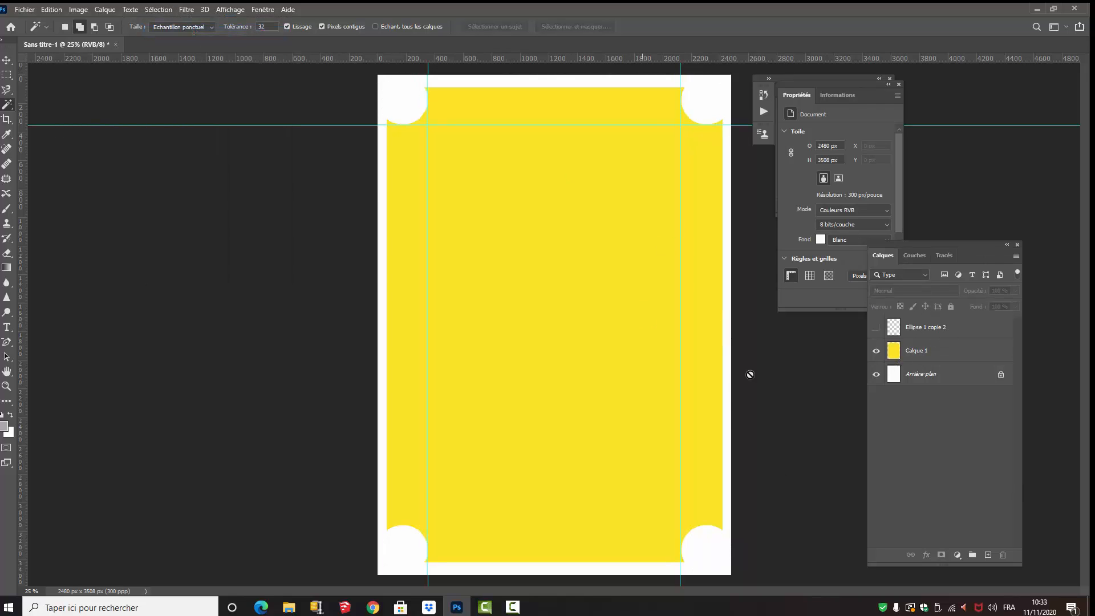
- Delete the hidden Ellipse 1 copie 2 layer
{"action": "left_click", "coordinate": [944, 332]}
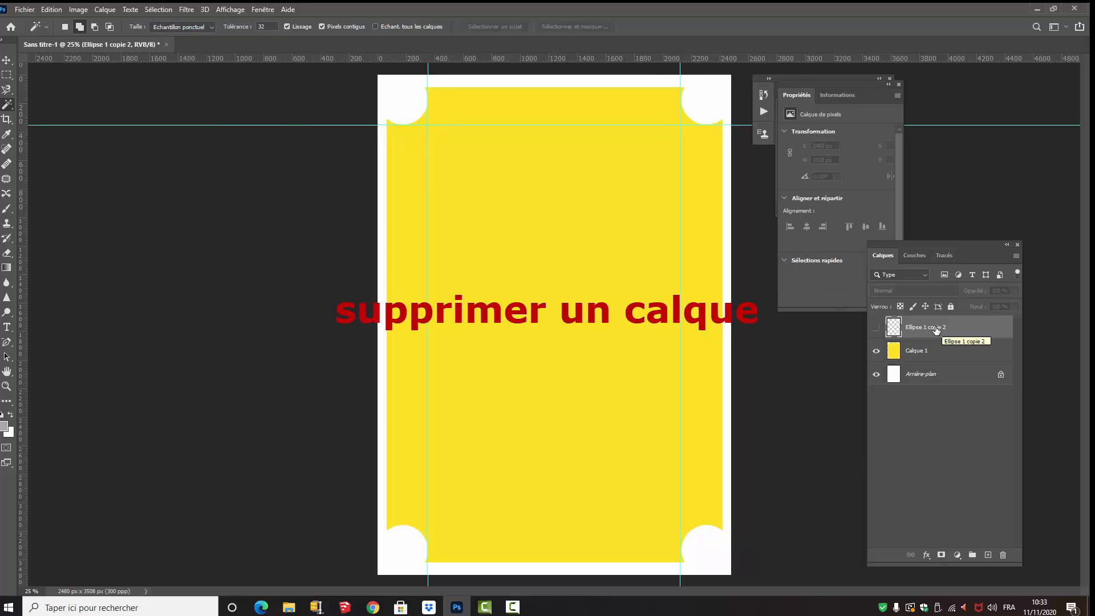
{"action": "right_click", "coordinate": [935, 329]}
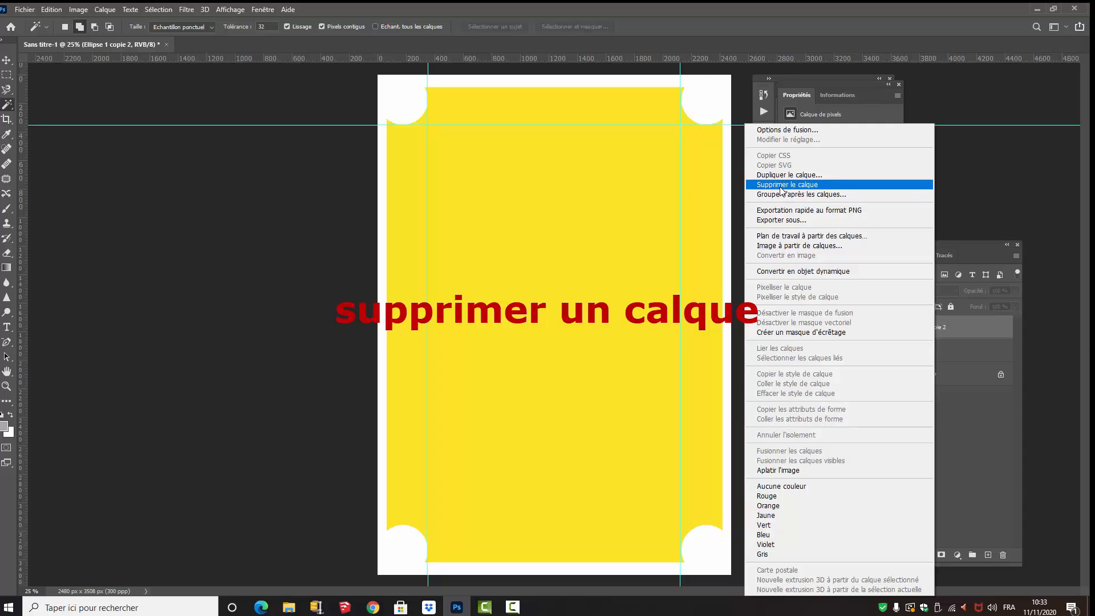
{"action": "key", "text": "Return"}
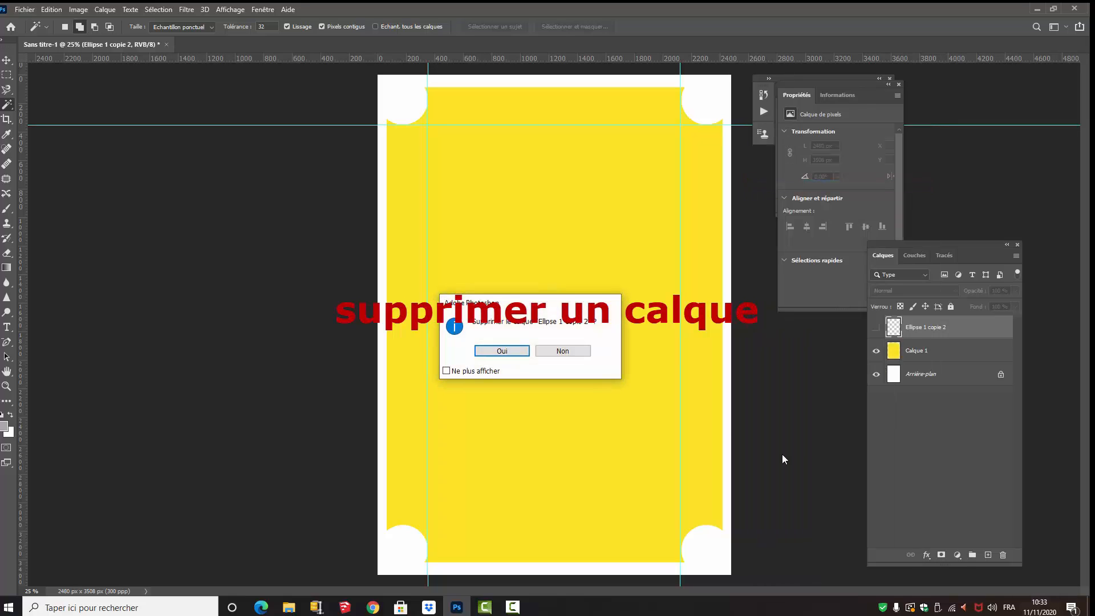
{"action": "left_click", "coordinate": [495, 349]}
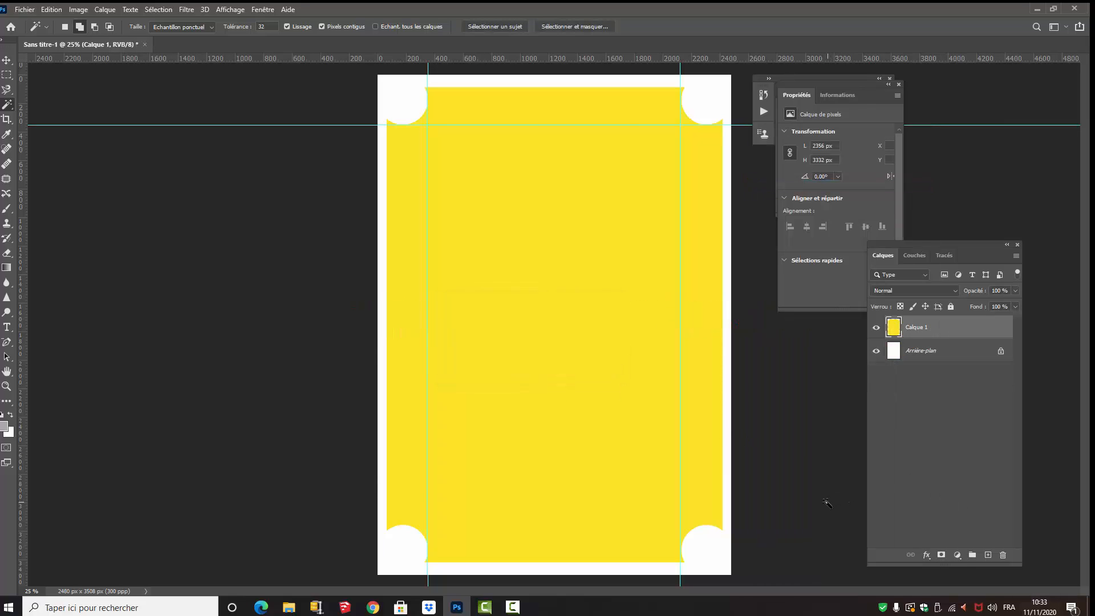